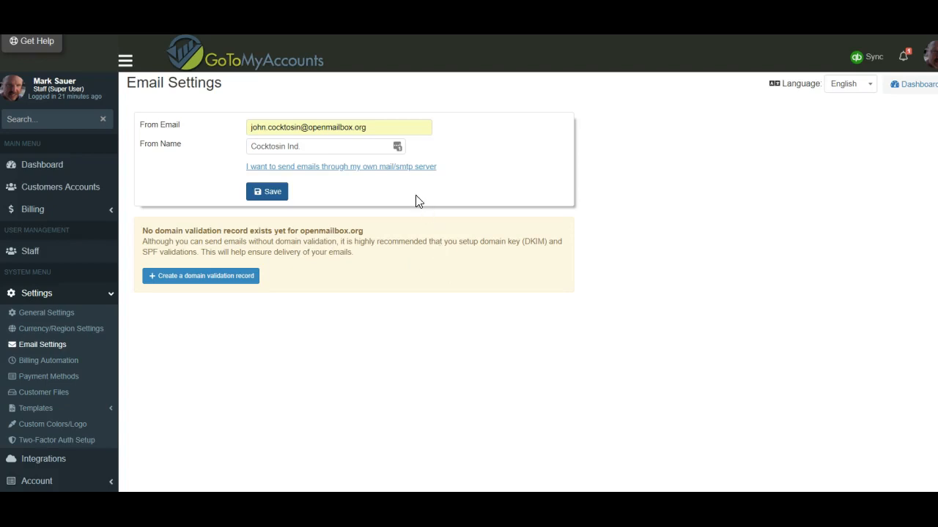
Reveal the SMTP Host, Port, Username and Password fields for sending through your own server.
{"action": "left_click", "coordinate": [364, 168]}
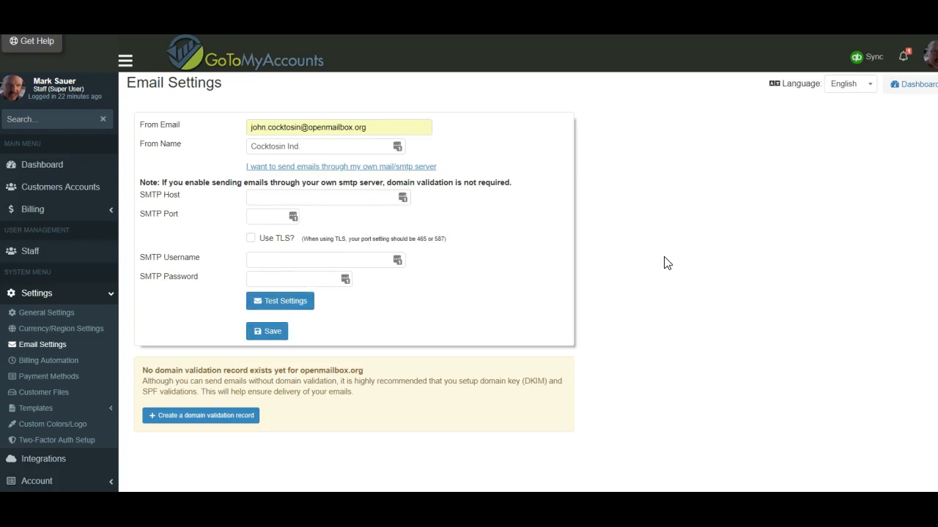
Collapse the own-SMTP-server fields so only the From Email and From Name remain.
{"action": "left_click", "coordinate": [419, 168]}
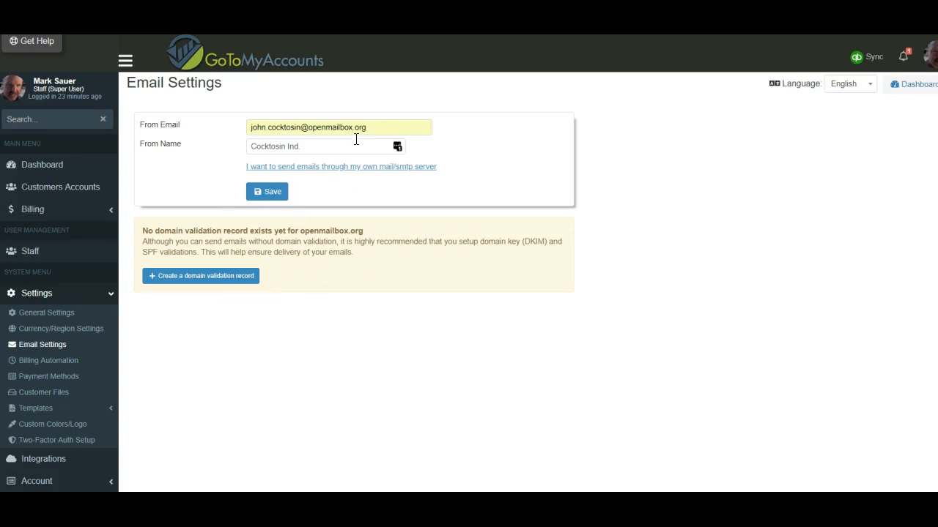
Replace the From Email with the gtmasys.net admin address.
{"action": "left_click", "coordinate": [395, 129]}
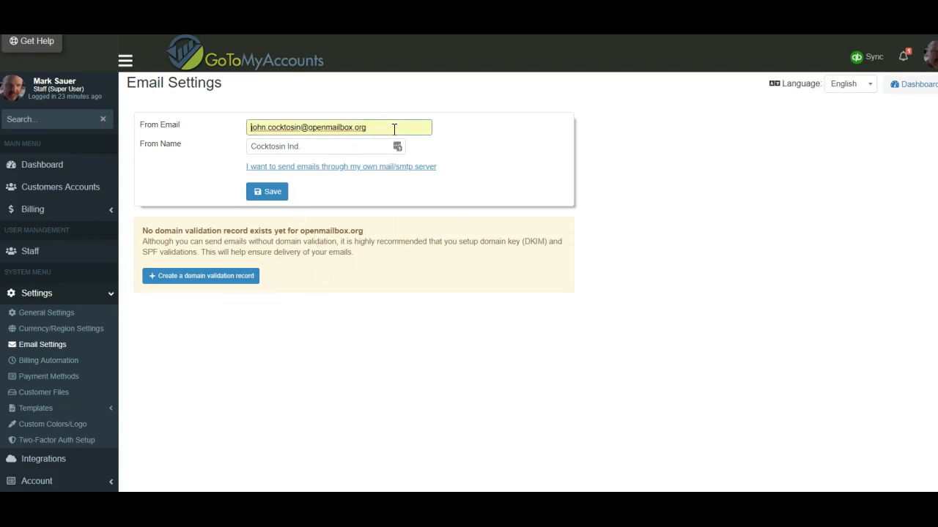
{"action": "key", "text": "ctrl+a"}
{"action": "key", "text": "BackSpace"}
{"action": "type", "text": "admi"}
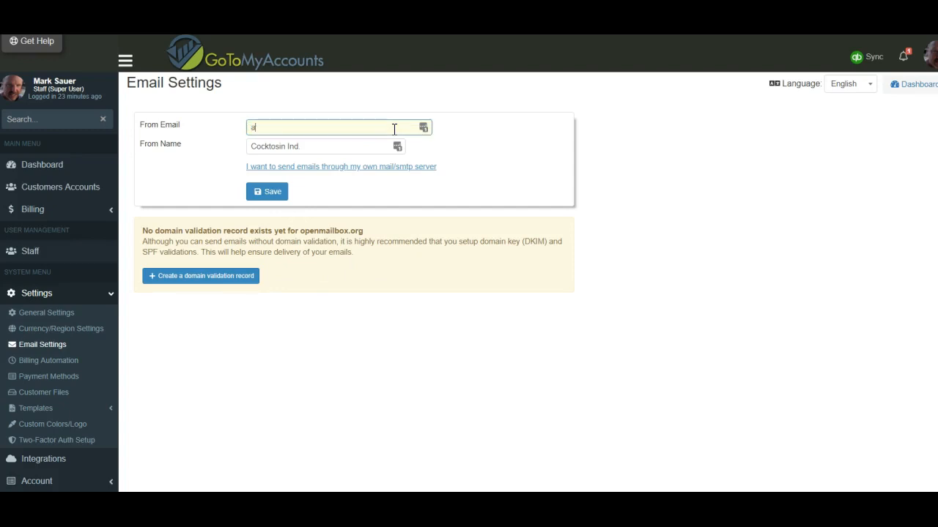
{"action": "key", "text": "BackSpace"}
{"action": "key", "text": "BackSpace"}
{"action": "key", "text": "BackSpace"}
{"action": "key", "text": "BackSpace"}
{"action": "type", "text": "a"}
{"action": "key", "text": "BackSpace"}
Set From Name to 'GTMA SYS', save, and create a gtmasys.net domain validation record.
{"action": "key", "text": "Tab"}
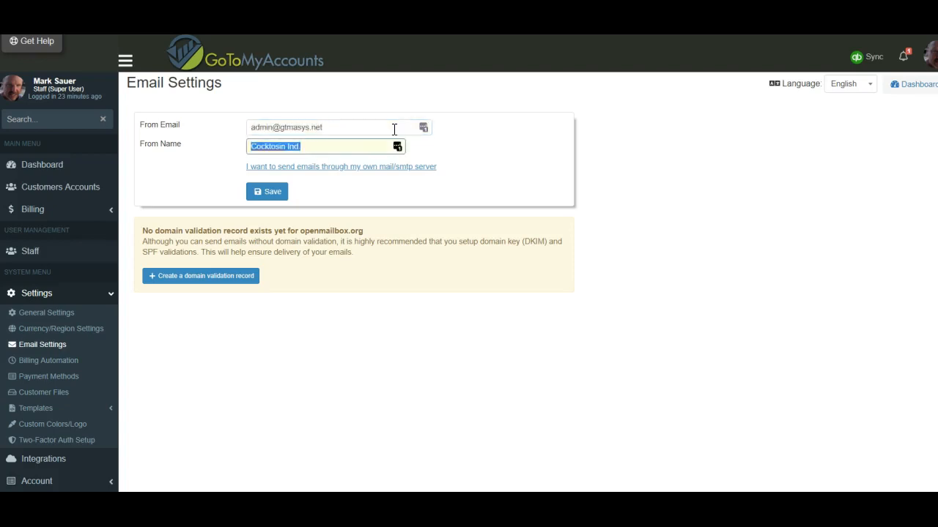
{"action": "type", "text": "GTMA SYS"}
{"action": "left_click", "coordinate": [281, 193]}
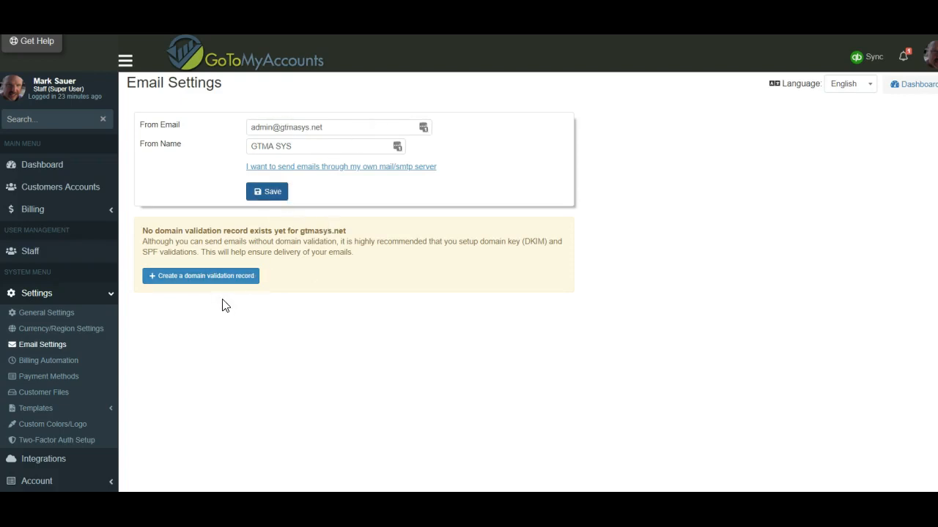
{"action": "left_click", "coordinate": [177, 278]}
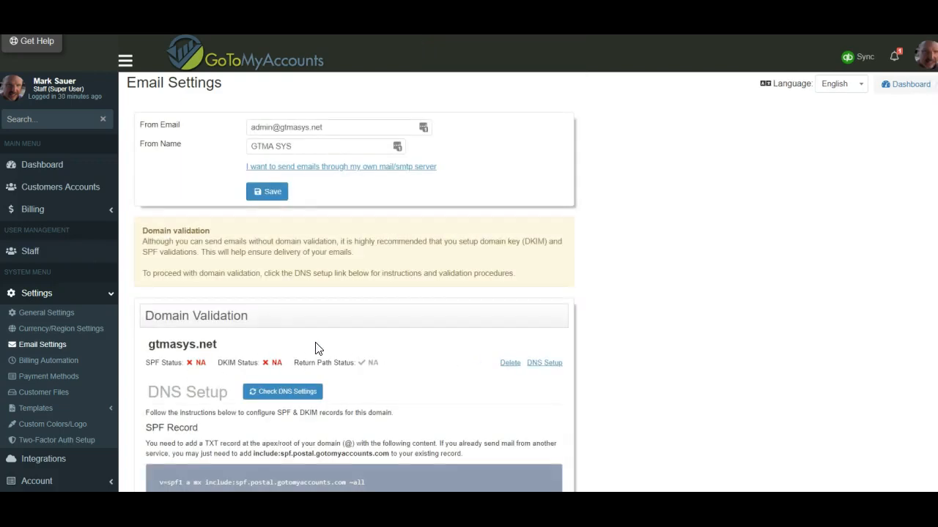
Scroll through DNS Setup to read the SPF and DKIM TXT records and the return-path CNAME.
{"action": "scroll", "coordinate": [317, 344], "scroll_direction": "down", "scroll_amount": 3}
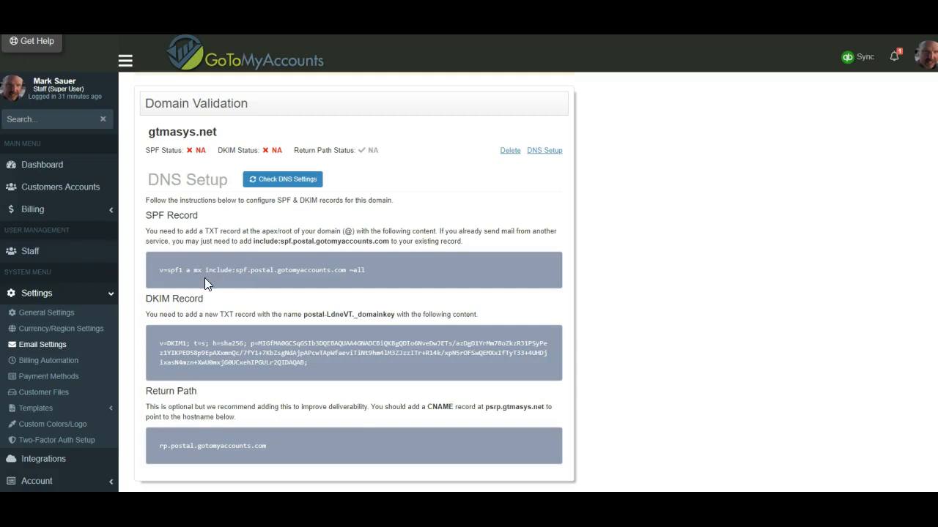
{"action": "scroll", "coordinate": [194, 267], "scroll_direction": "down", "scroll_amount": 1}
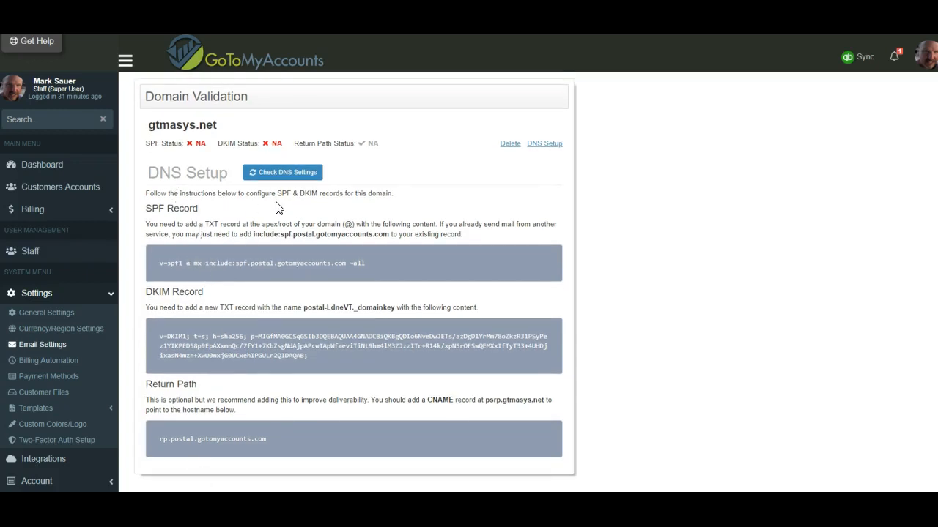
{"action": "scroll", "coordinate": [274, 209], "scroll_direction": "up", "scroll_amount": 3}
{"action": "scroll", "coordinate": [267, 247], "scroll_direction": "down", "scroll_amount": 3}
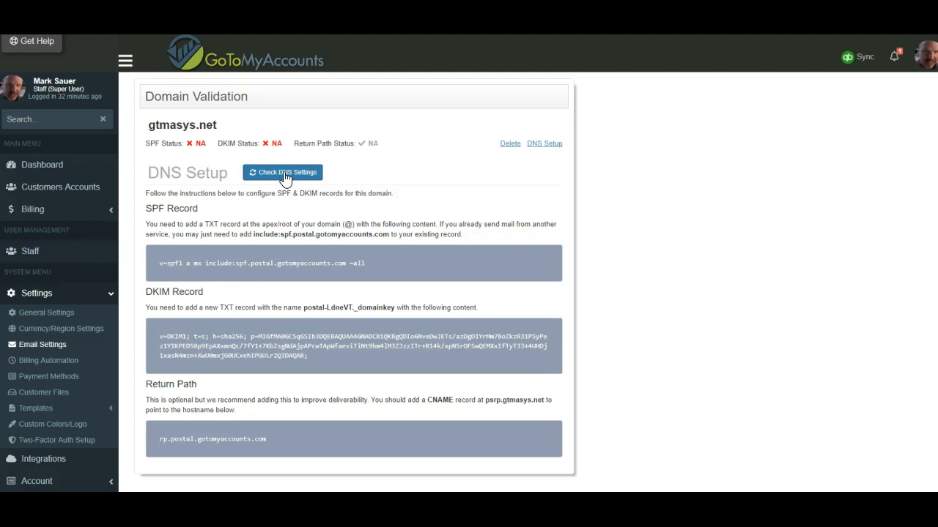
Re-check DNS so gtmasys.net reads VALID, then review the OK SPF, DKIM and Return Path records.
{"action": "left_click", "coordinate": [286, 176]}
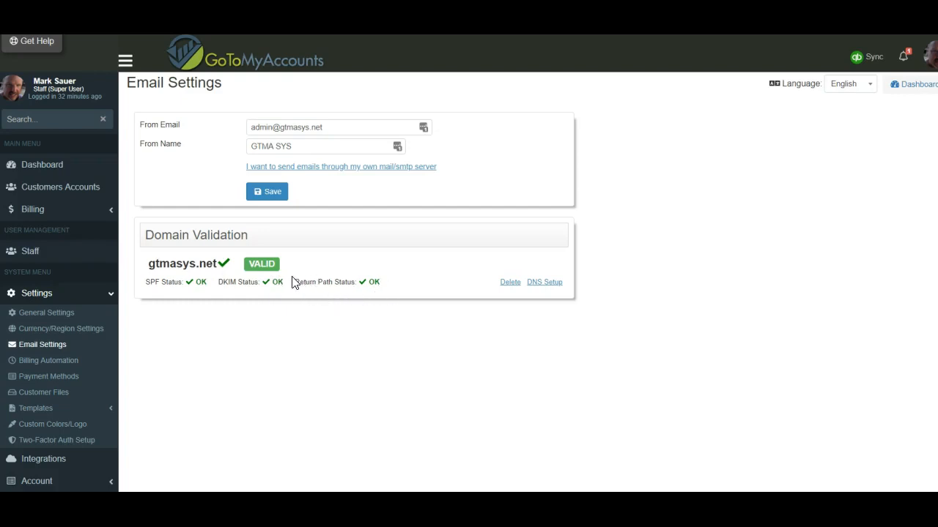
{"action": "left_click", "coordinate": [543, 283]}
{"action": "scroll", "coordinate": [439, 323], "scroll_direction": "down", "scroll_amount": 3}
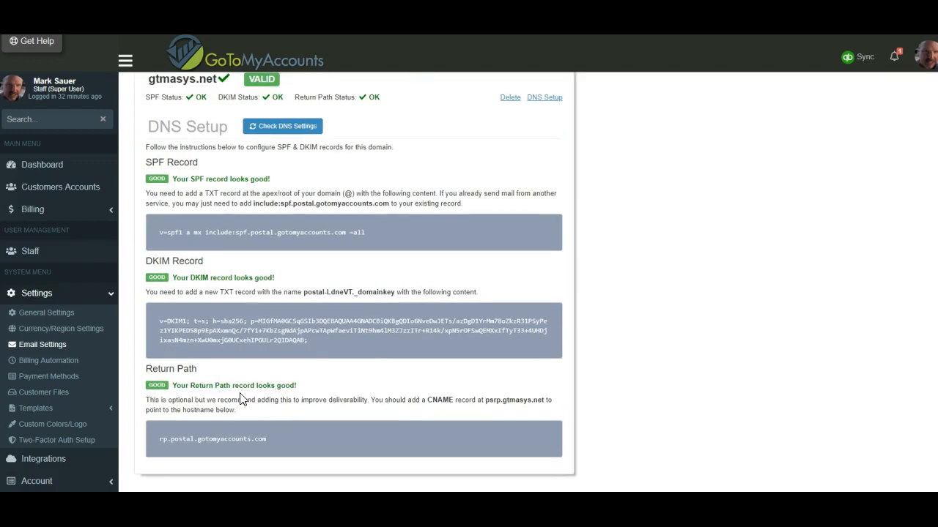
{"action": "scroll", "coordinate": [291, 415], "scroll_direction": "up", "scroll_amount": 2}
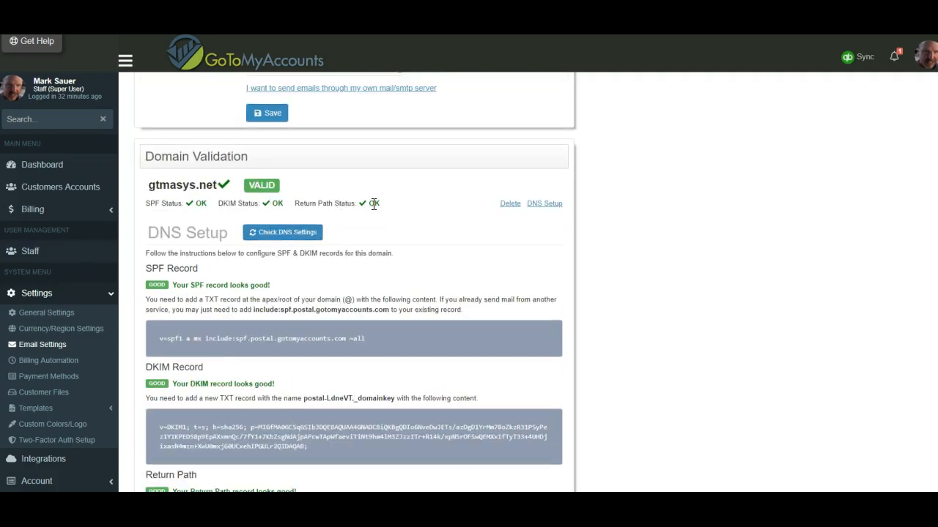
{"action": "scroll", "coordinate": [362, 260], "scroll_direction": "up", "scroll_amount": 2}
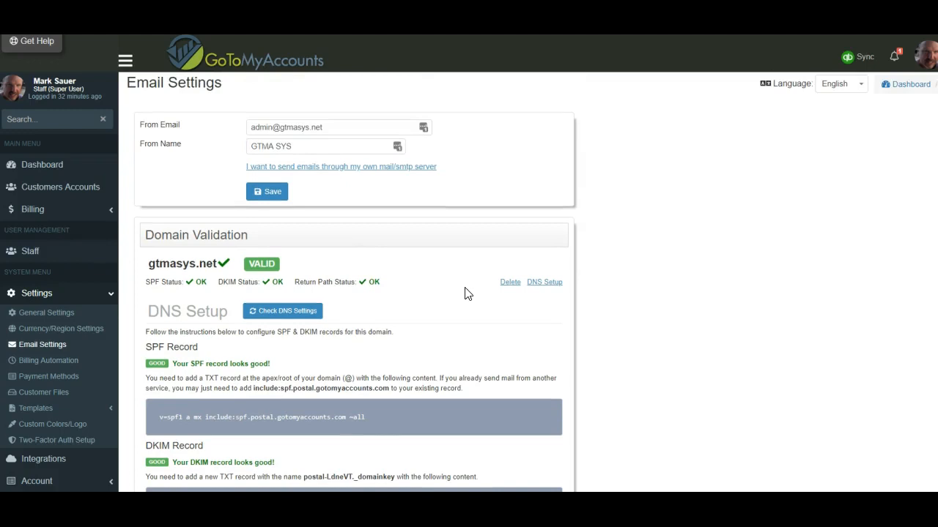
{"action": "left_click", "coordinate": [546, 285]}
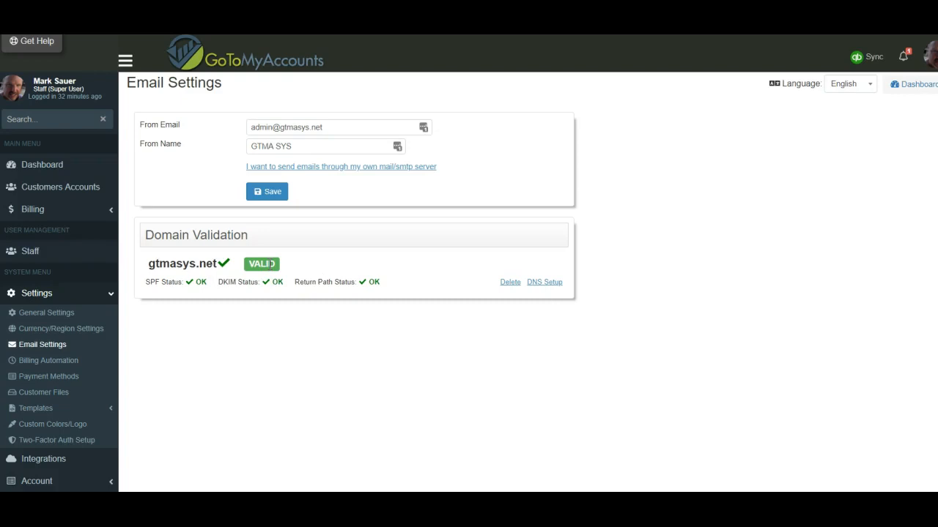
Find the ABC Company customer and show its Transactions.
{"action": "left_click", "coordinate": [51, 124]}
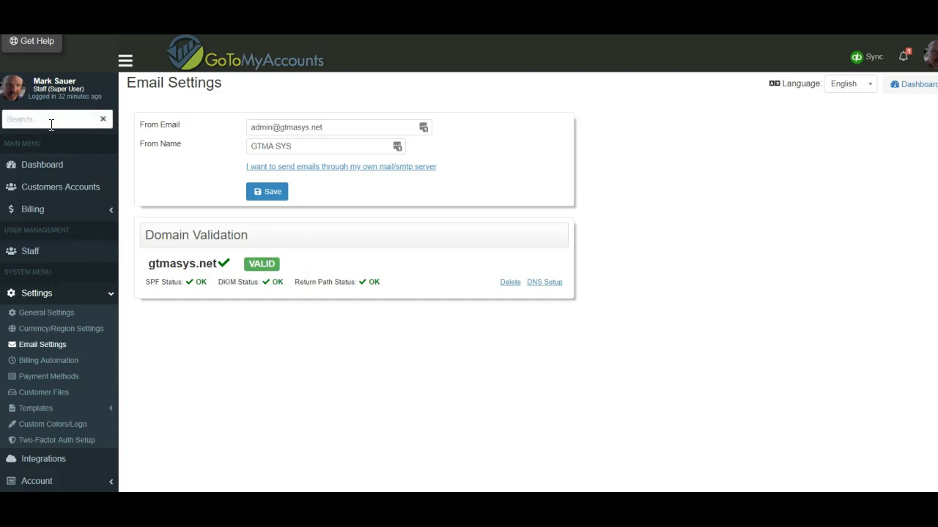
{"action": "type", "text": "abc"}
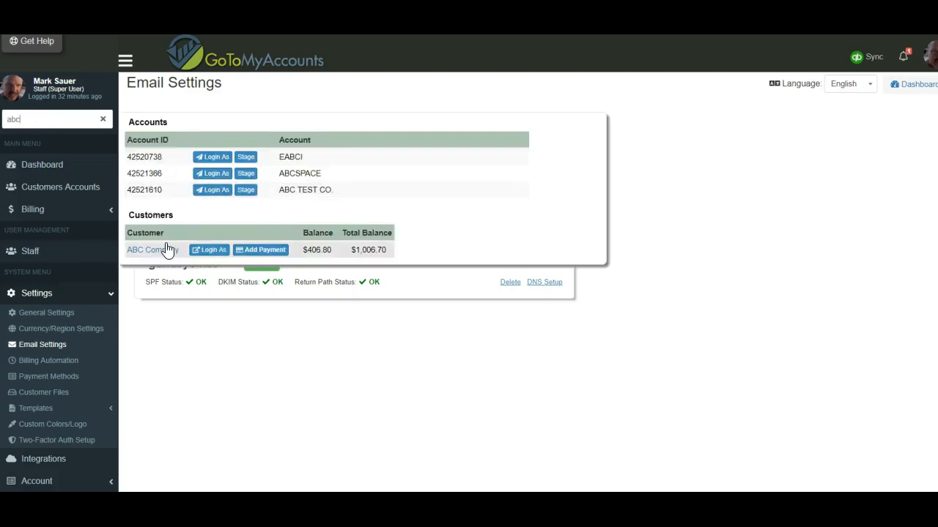
{"action": "left_click", "coordinate": [172, 251]}
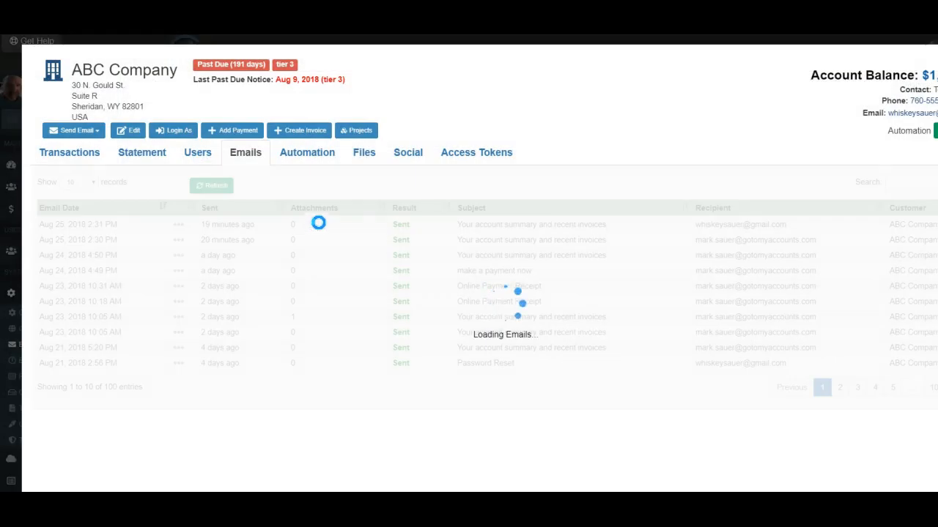
{"action": "left_click", "coordinate": [65, 153]}
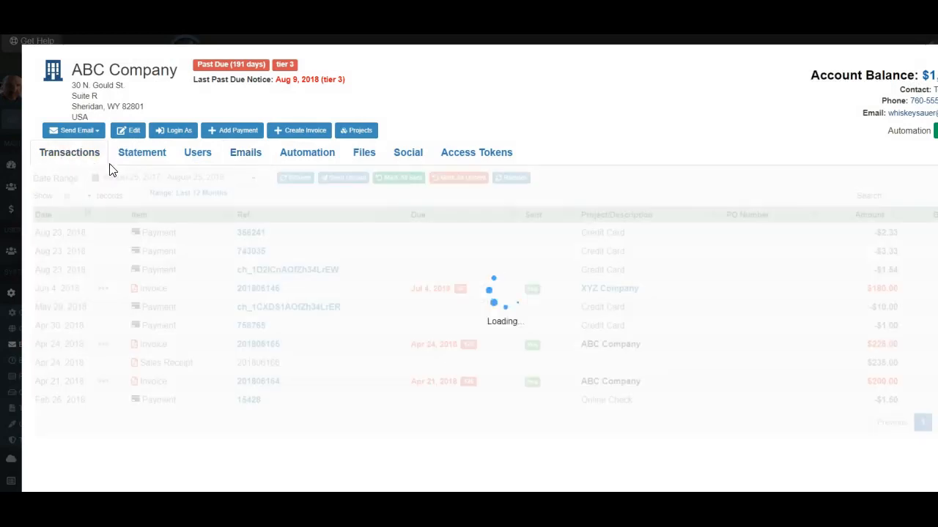
Send ABC Company the Account Summary template email and view its sent email log.
{"action": "left_click", "coordinate": [82, 132]}
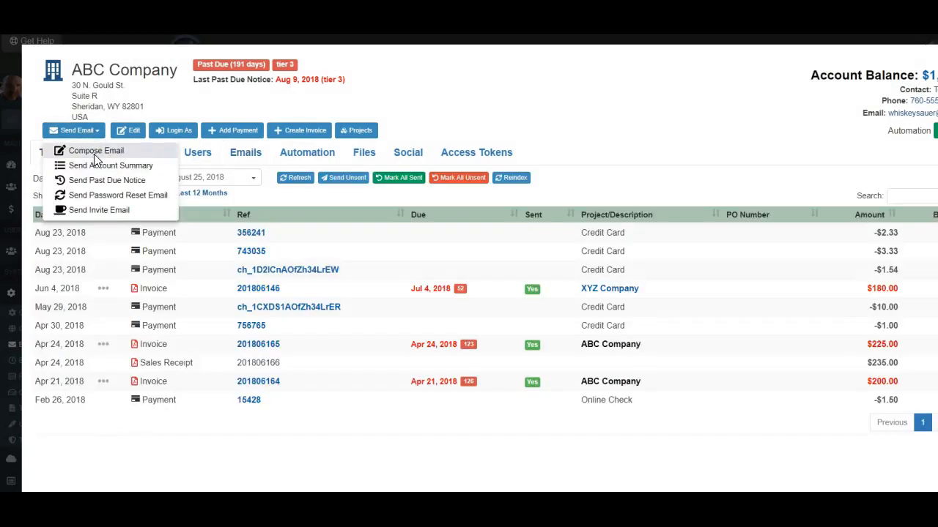
{"action": "left_click", "coordinate": [94, 153]}
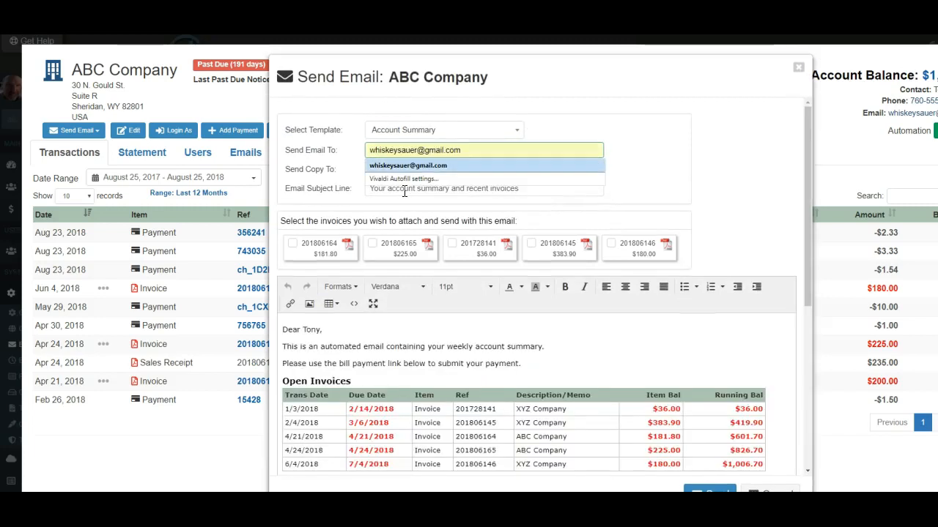
{"action": "key", "text": "Tab"}
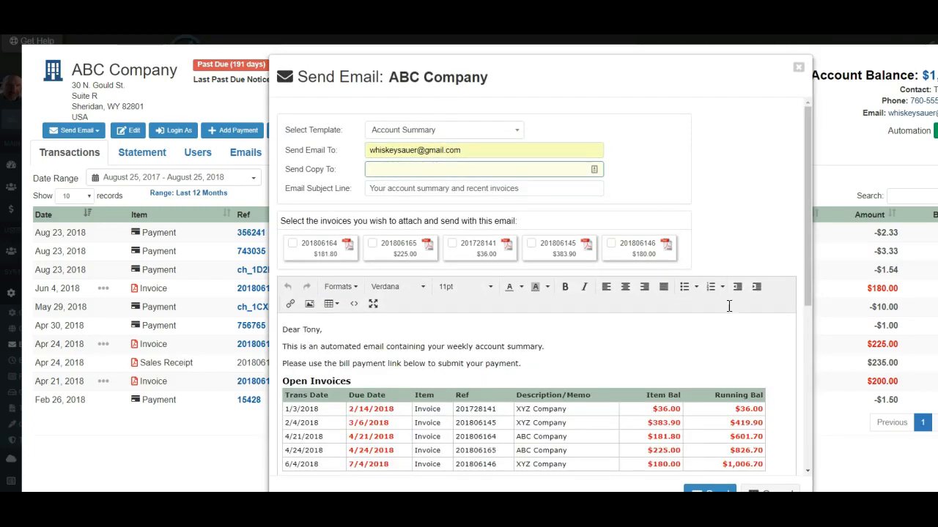
{"action": "scroll", "coordinate": [692, 467], "scroll_direction": "down", "scroll_amount": 3}
{"action": "scroll", "coordinate": [692, 468], "scroll_direction": "up", "scroll_amount": 2}
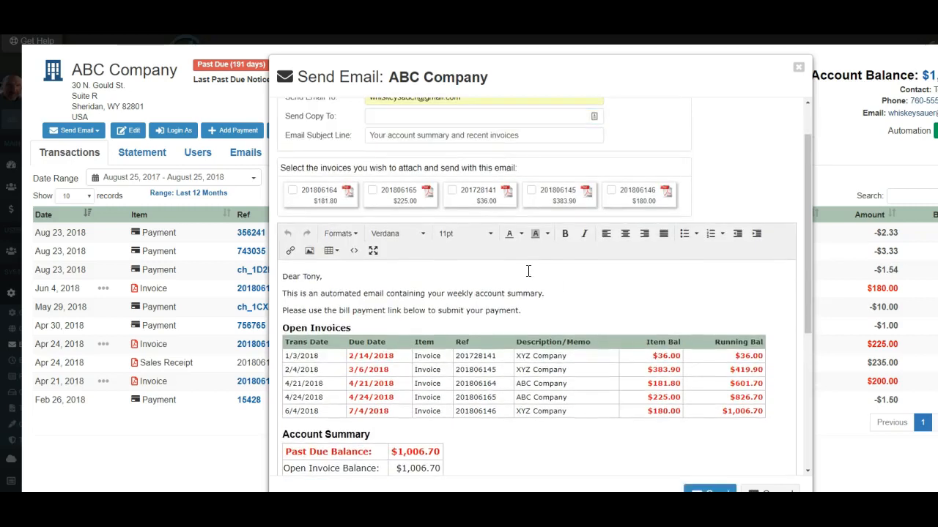
{"action": "left_click", "coordinate": [709, 491]}
{"action": "left_click", "coordinate": [246, 153]}
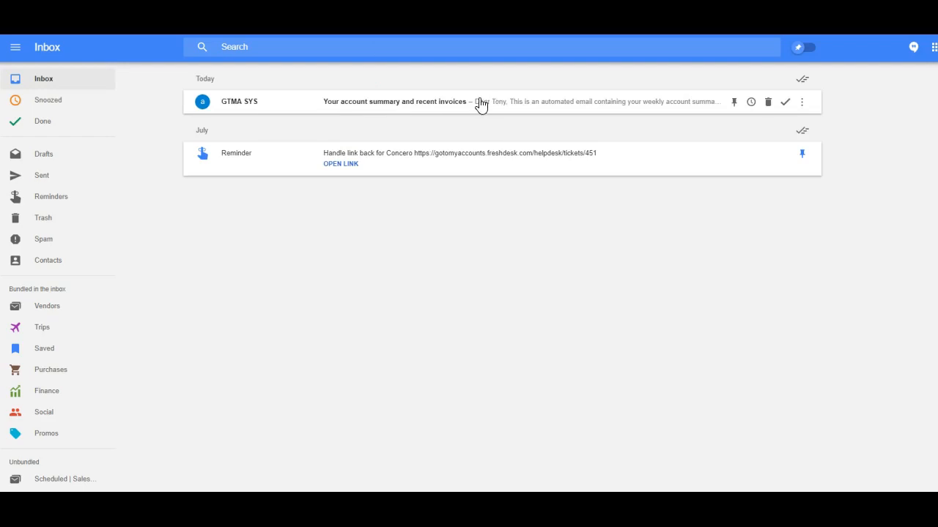
Open the GTMA SYS account summary email and show its original message with SPF, DKIM and DMARC results.
{"action": "left_click", "coordinate": [481, 105]}
{"action": "scroll", "coordinate": [371, 213], "scroll_direction": "down", "scroll_amount": 3}
{"action": "scroll", "coordinate": [454, 197], "scroll_direction": "up", "scroll_amount": 3}
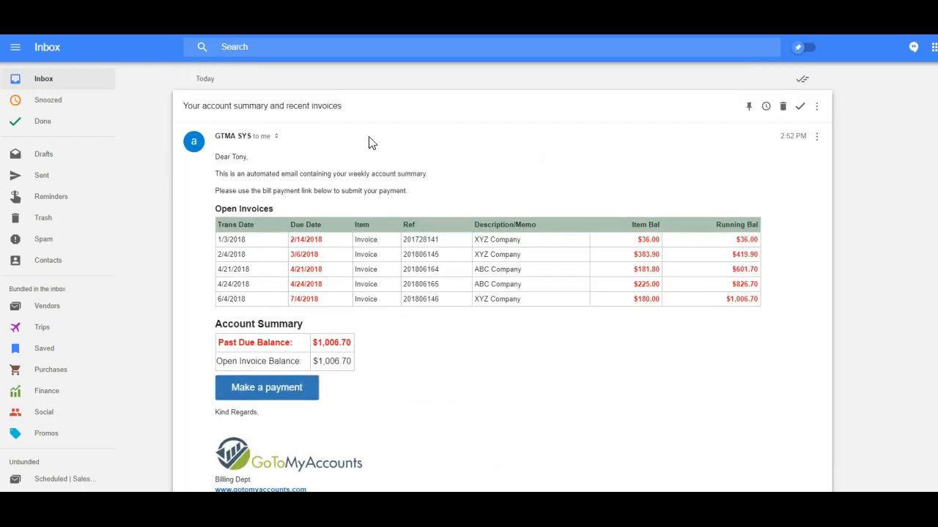
{"action": "left_click", "coordinate": [817, 137]}
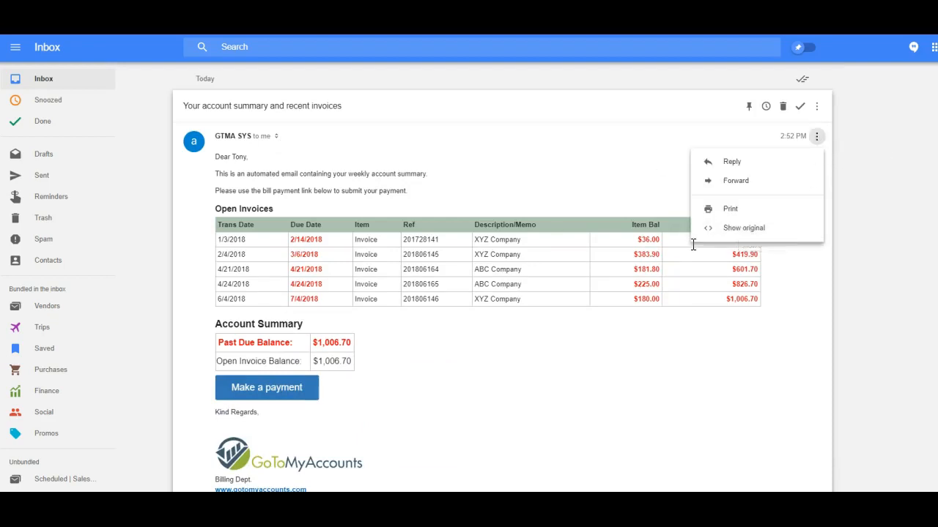
{"action": "left_click", "coordinate": [754, 233]}
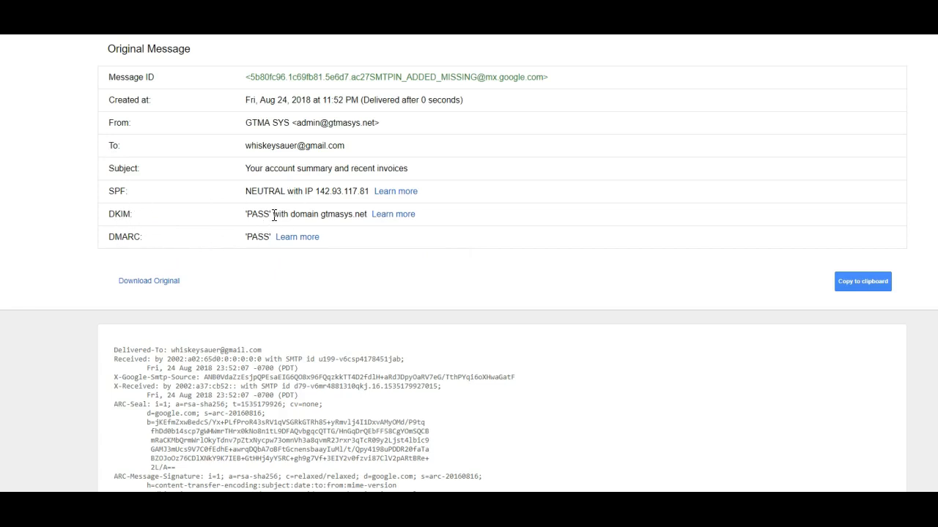
{"action": "scroll", "coordinate": [273, 216], "scroll_direction": "down", "scroll_amount": 8}
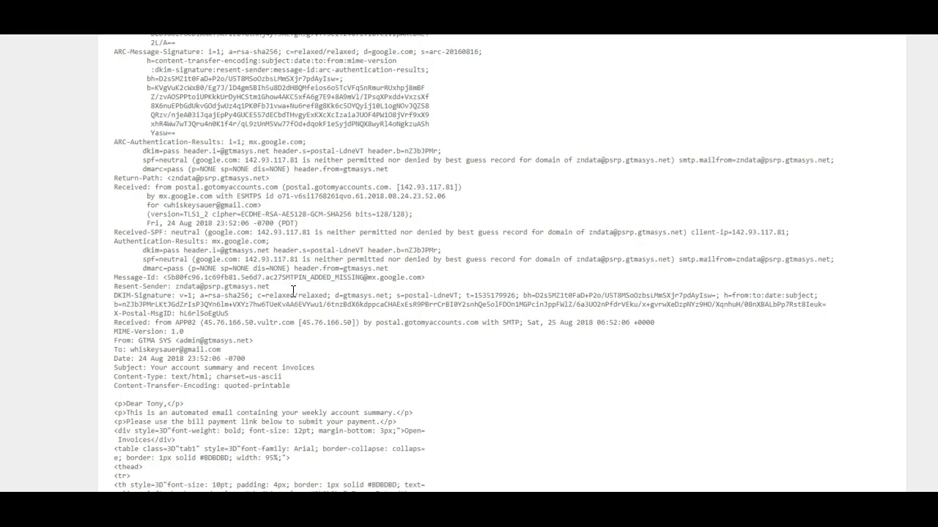
{"action": "left_click_drag", "start_coordinate": [114, 295], "coordinate": [463, 296]}
{"action": "mouse_move", "coordinate": [364, 301]}
{"action": "left_mouse_down"}
{"action": "mouse_move", "coordinate": [190, 301]}
{"action": "mouse_move", "coordinate": [205, 311]}
{"action": "mouse_move", "coordinate": [277, 304]}
{"action": "left_mouse_up"}
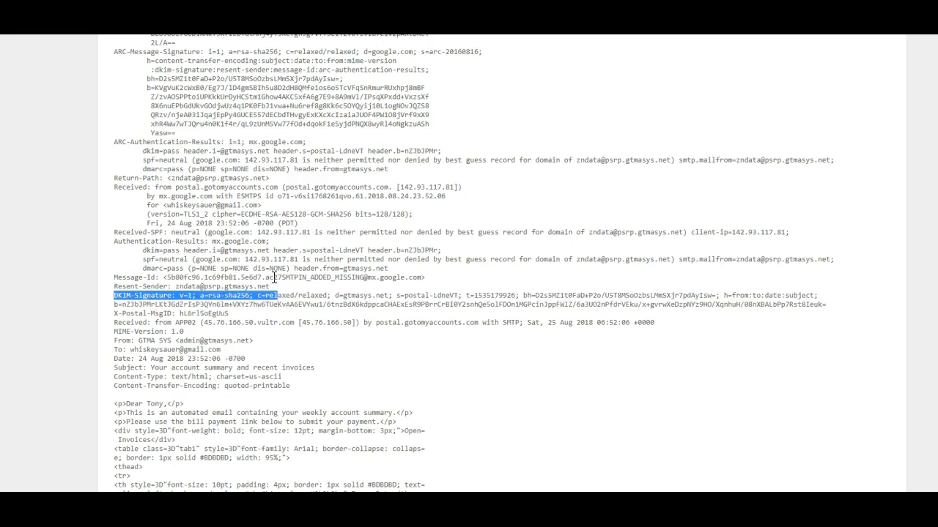
{"action": "left_click", "coordinate": [274, 277]}
{"action": "left_click_drag", "start_coordinate": [115, 341], "coordinate": [271, 346]}
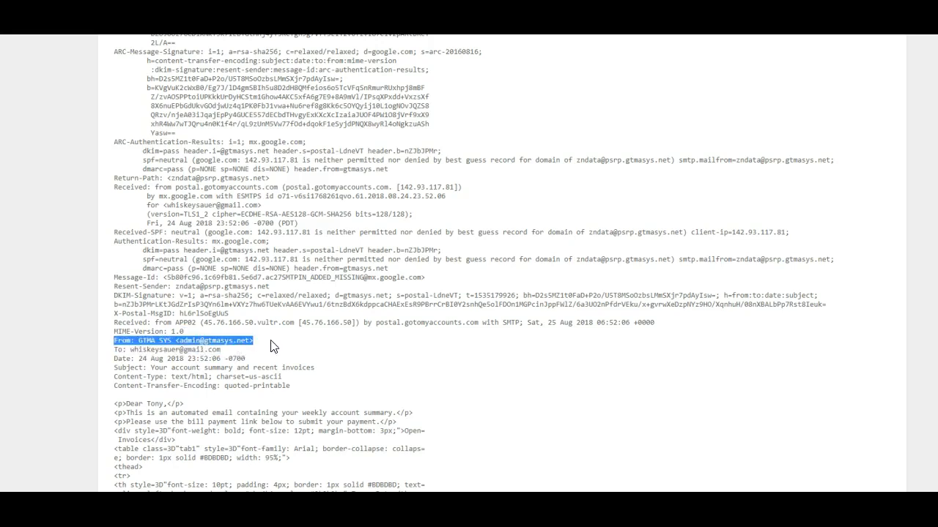
{"action": "left_click", "coordinate": [237, 356]}
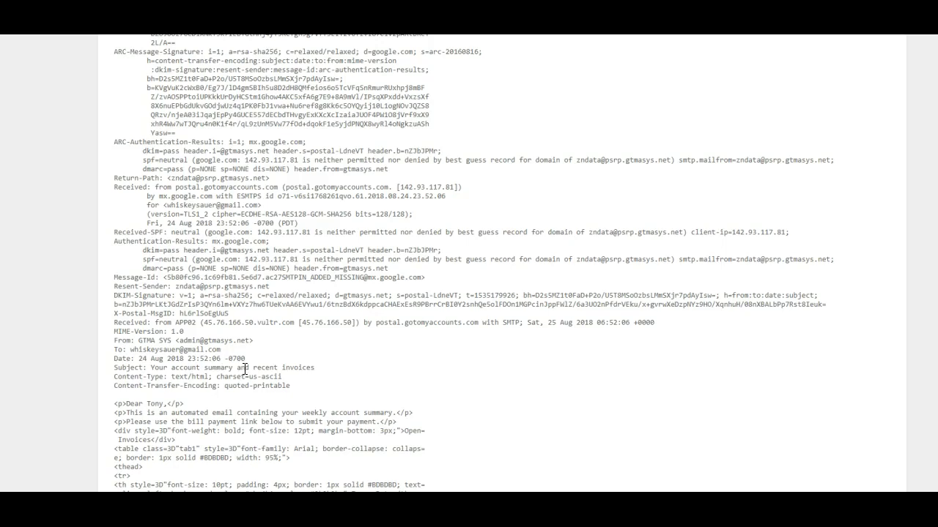
{"action": "scroll", "coordinate": [297, 364], "scroll_direction": "up", "scroll_amount": 5}
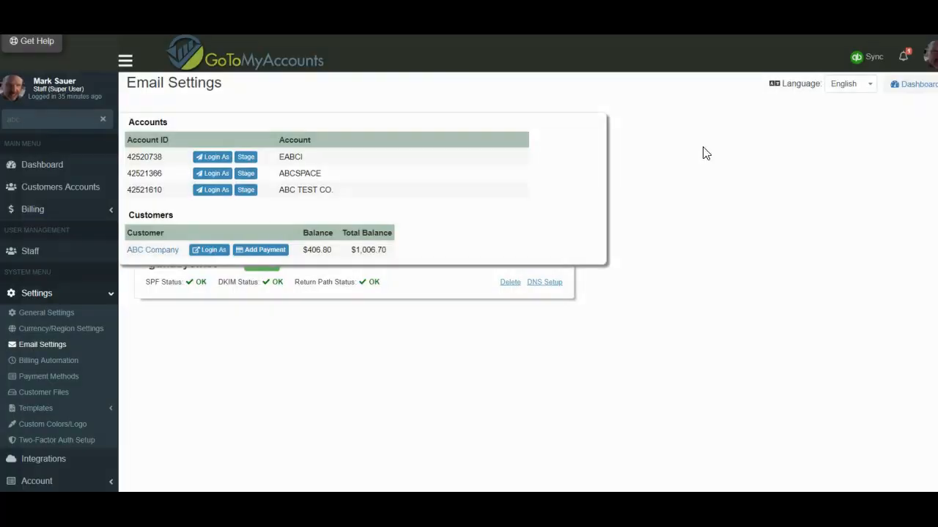
Dismiss the customer search and review the gtmasys.net From Email and its VALID domain status.
{"action": "left_click", "coordinate": [102, 119]}
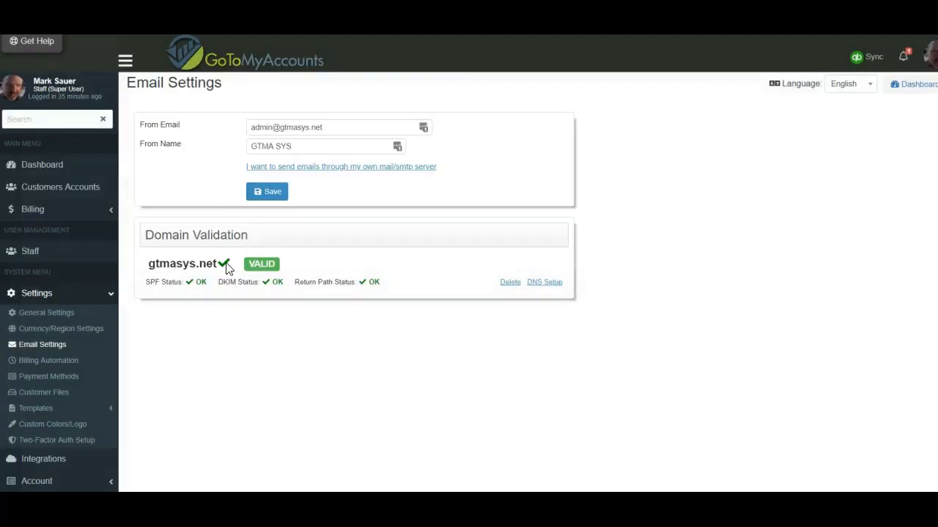
{"action": "left_click", "coordinate": [341, 128]}
{"action": "left_click", "coordinate": [614, 135]}
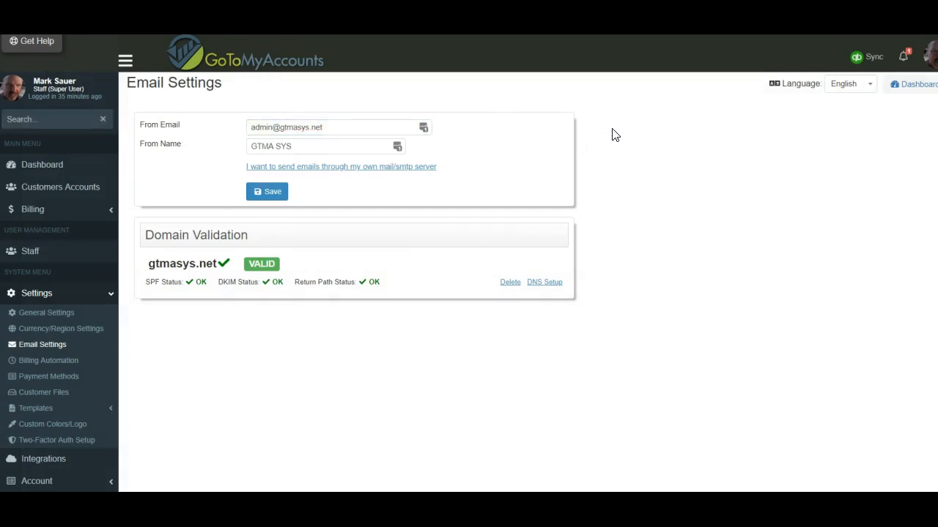